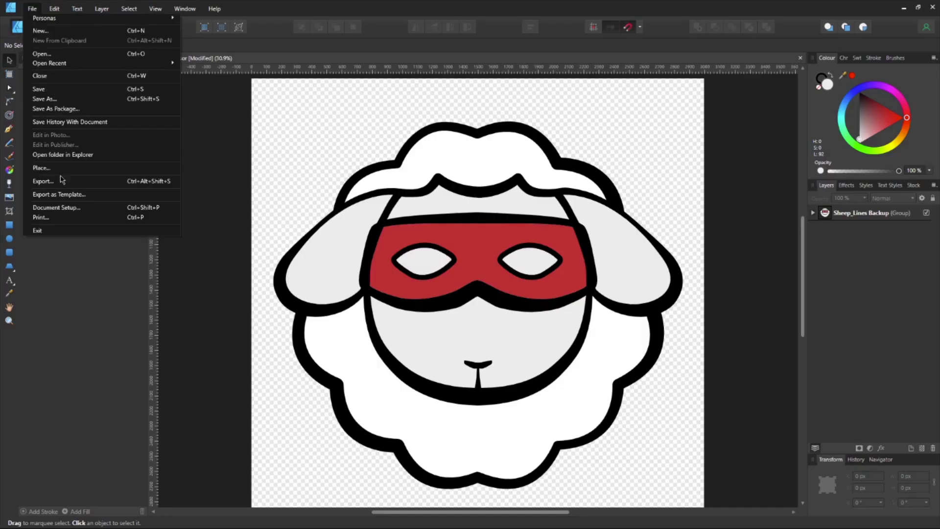
Export the masked sheep logo as dmarc-advisor.svg, overwriting the existing file
left_click(62, 182)
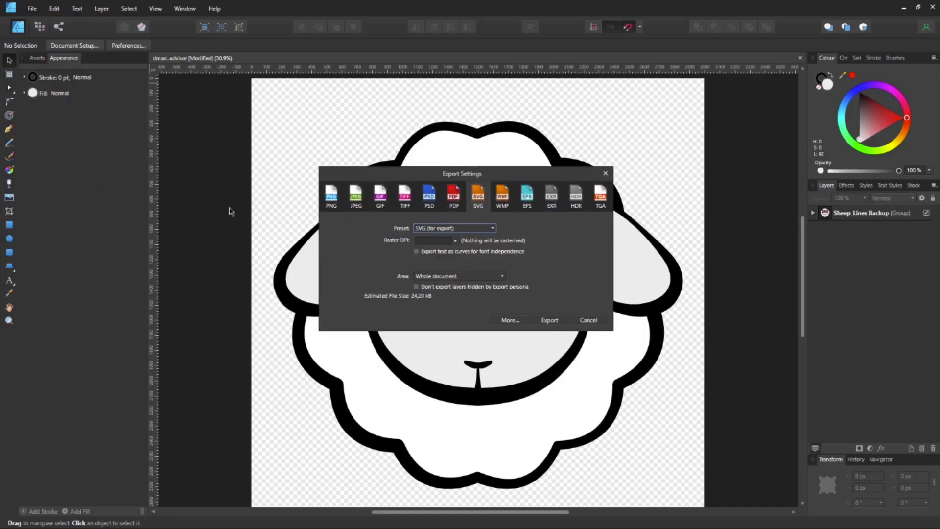
left_click(545, 320)
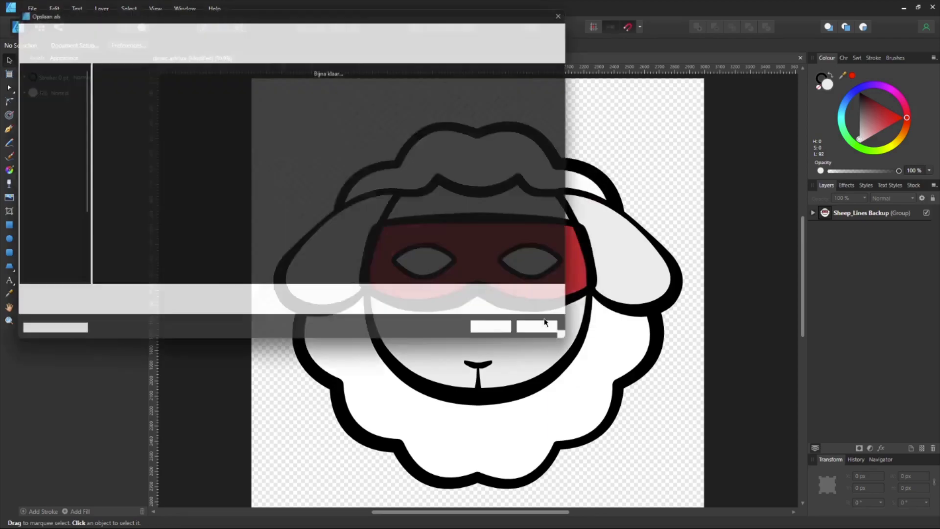
left_click(514, 337)
left_click(519, 306)
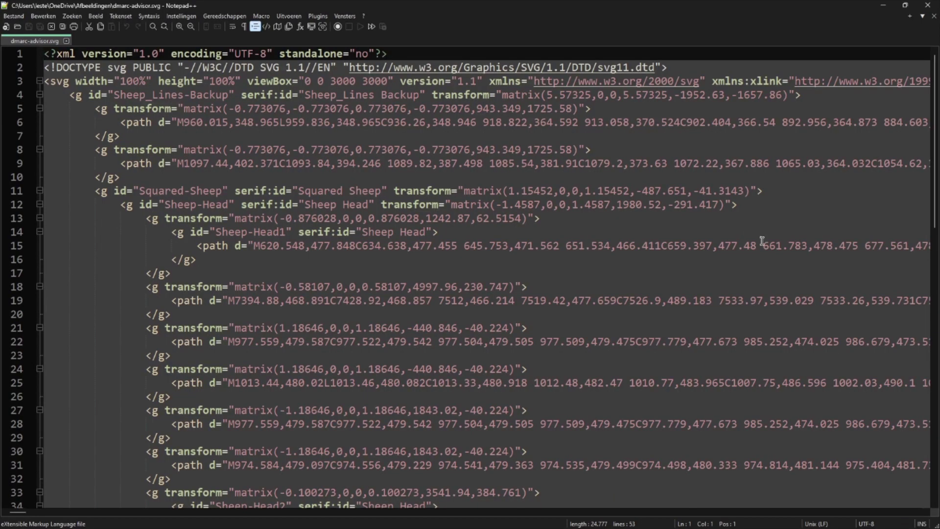
scroll(694, 240, "down", 7)
scroll(693, 240, "up", 7)
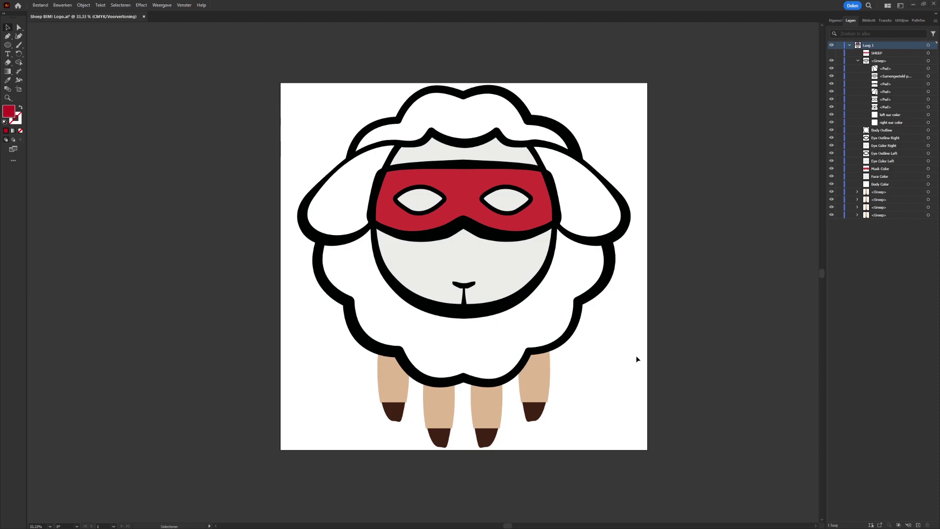
Draw a circle spanning the whole artboard and set its fill to None
left_click(8, 45)
left_click_drag(280, 82, 647, 449)
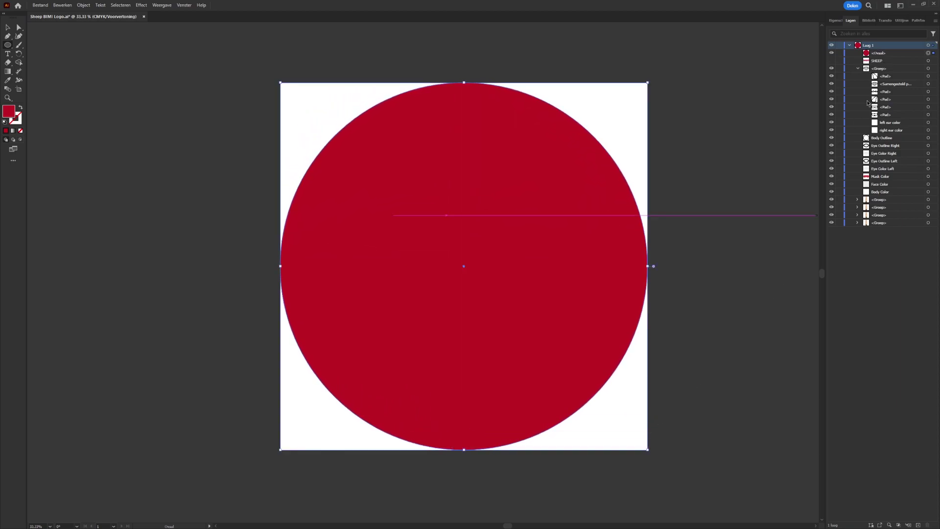
left_click(839, 20)
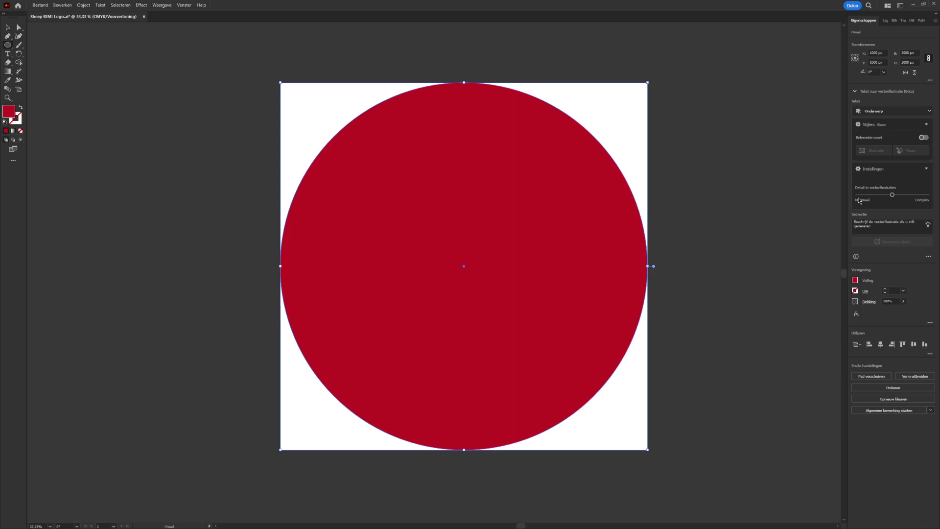
left_click(855, 280)
left_click(775, 306)
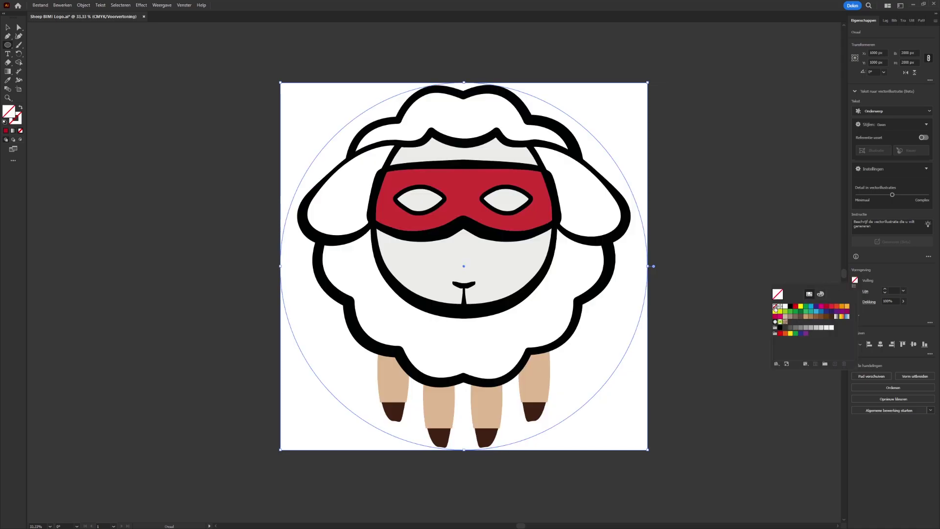
left_click(866, 291)
Give the circle a black 4 pt outline and deselect it
left_click(855, 291)
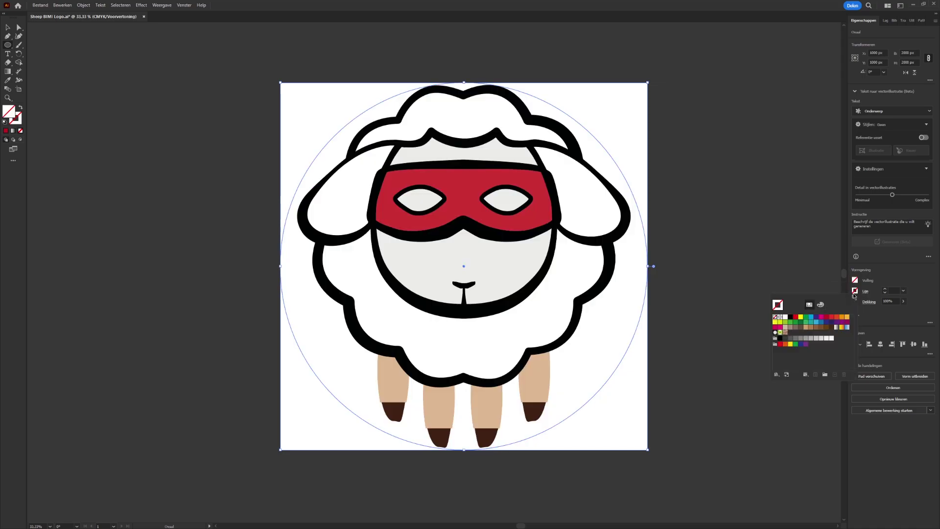
left_click(790, 317)
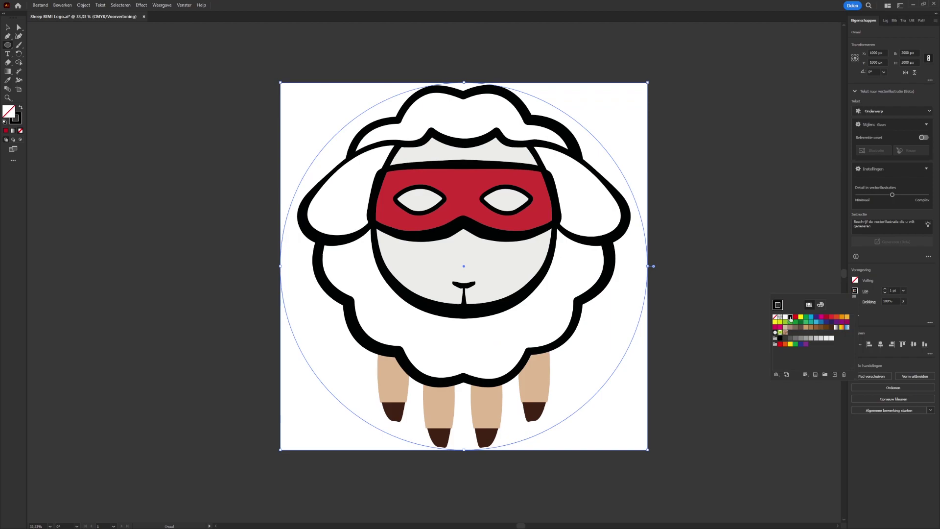
left_click(885, 290)
left_click(885, 290)
left_click(885, 291)
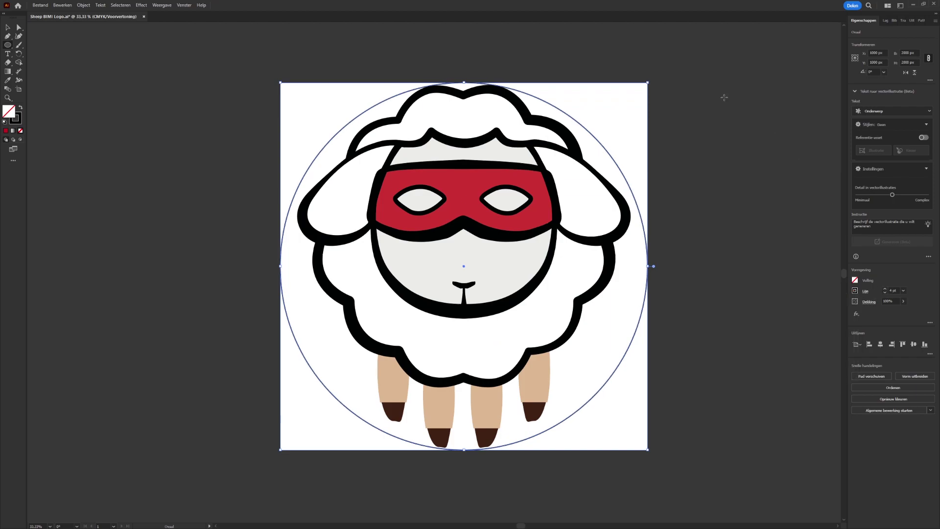
left_click(8, 27)
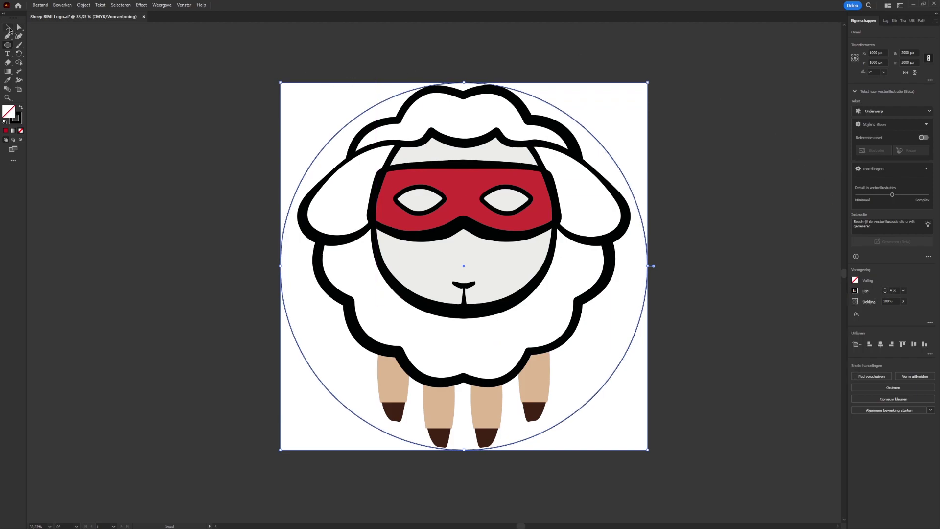
left_click(240, 143)
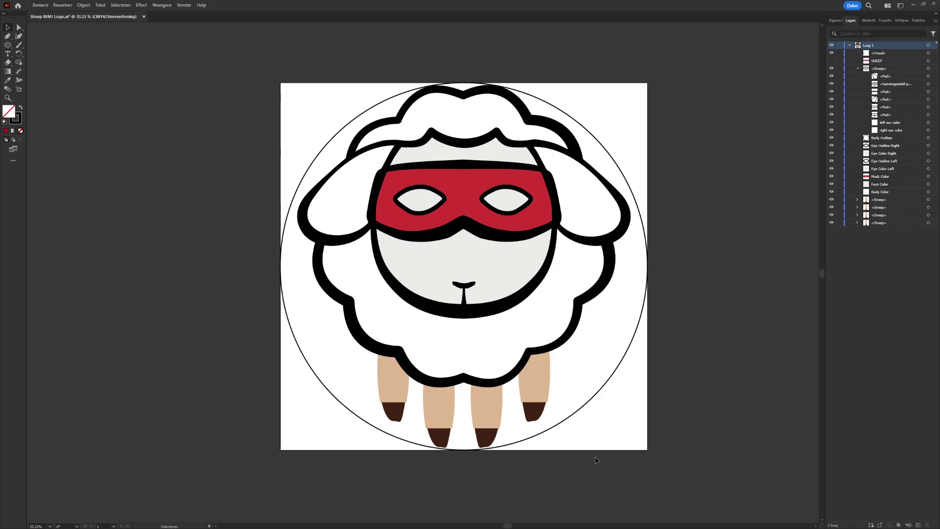
Turn on the SHEEP layer so the red SHEEP text shows, and select the text
left_click(869, 61)
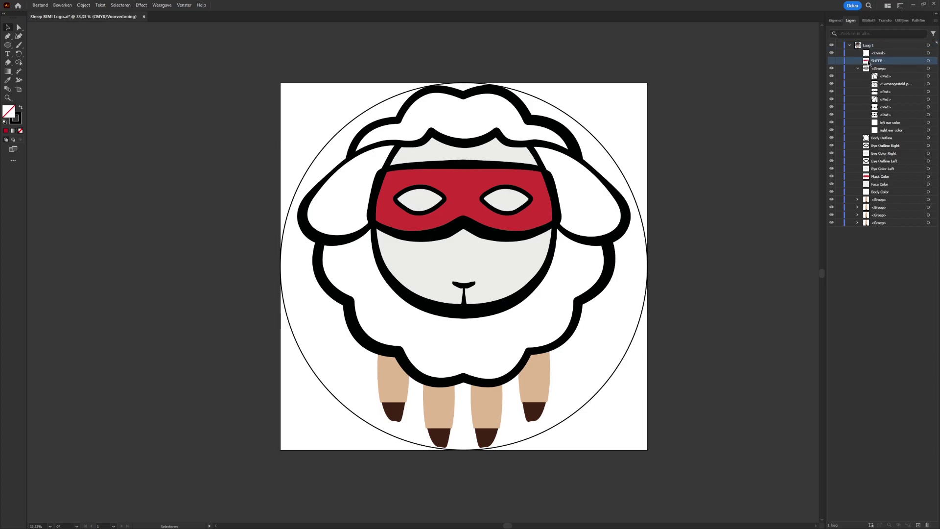
left_click(832, 61)
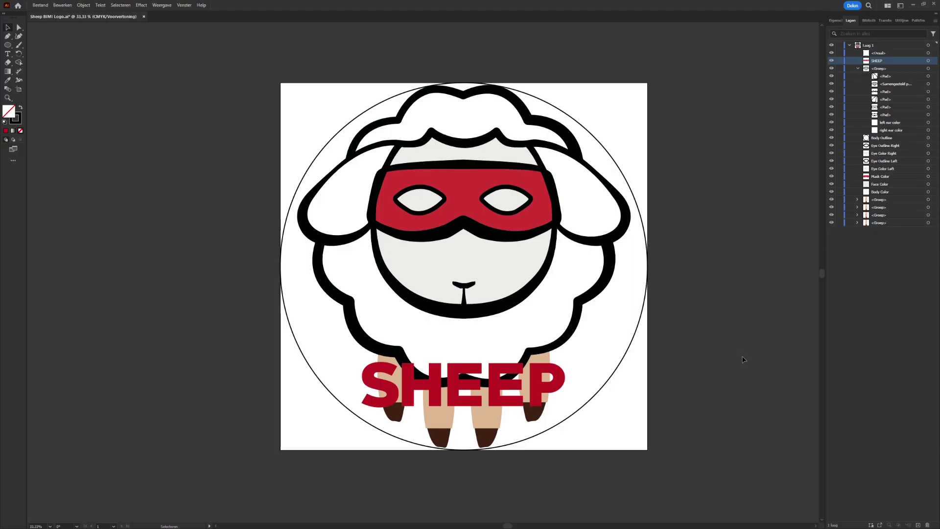
left_click(477, 389)
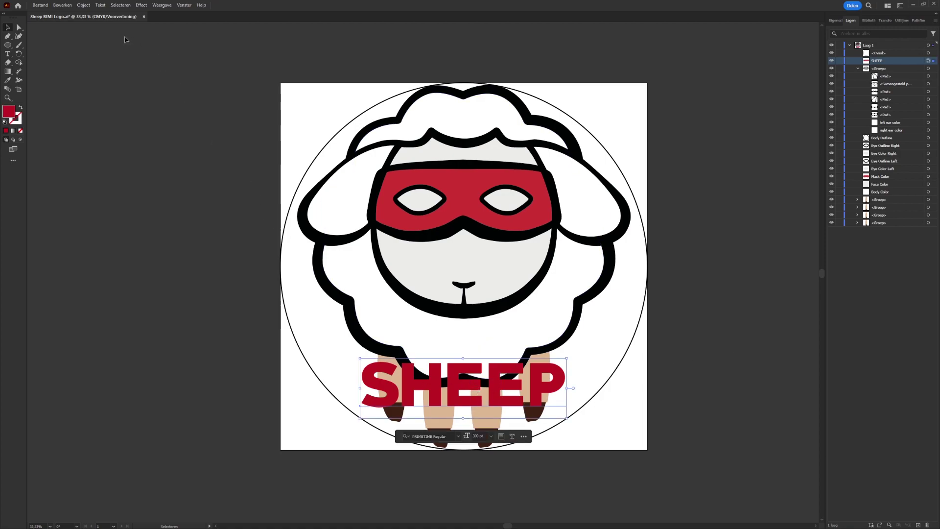
left_click(100, 5)
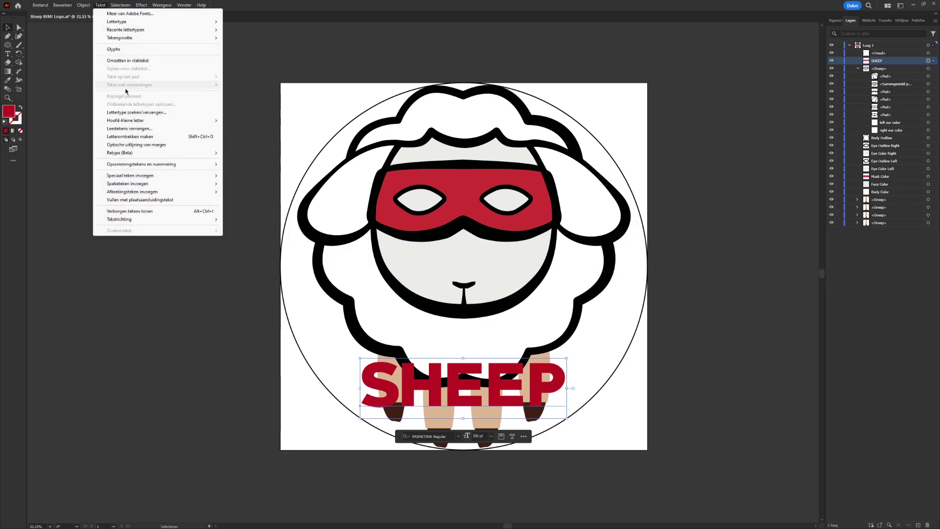
Convert the SHEEP text to outlines and move the five letter paths out of their group
left_click(131, 137)
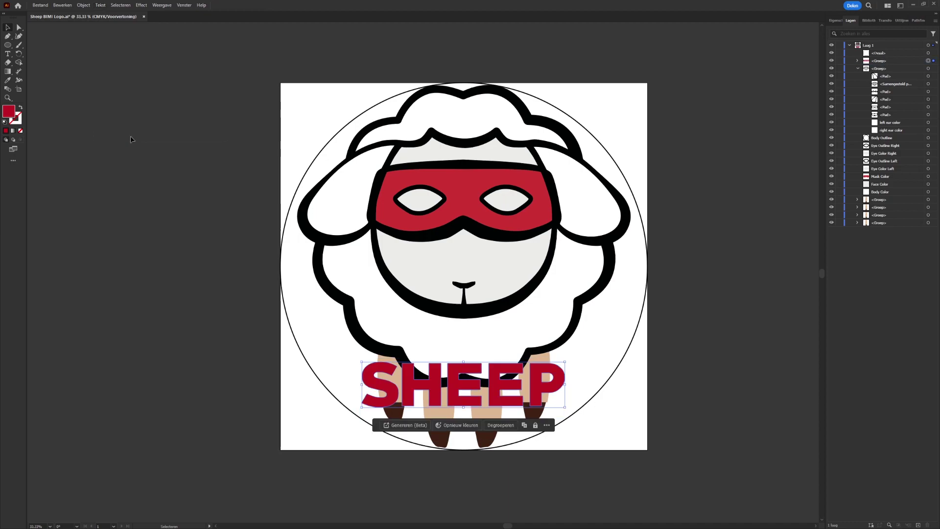
left_click(857, 61)
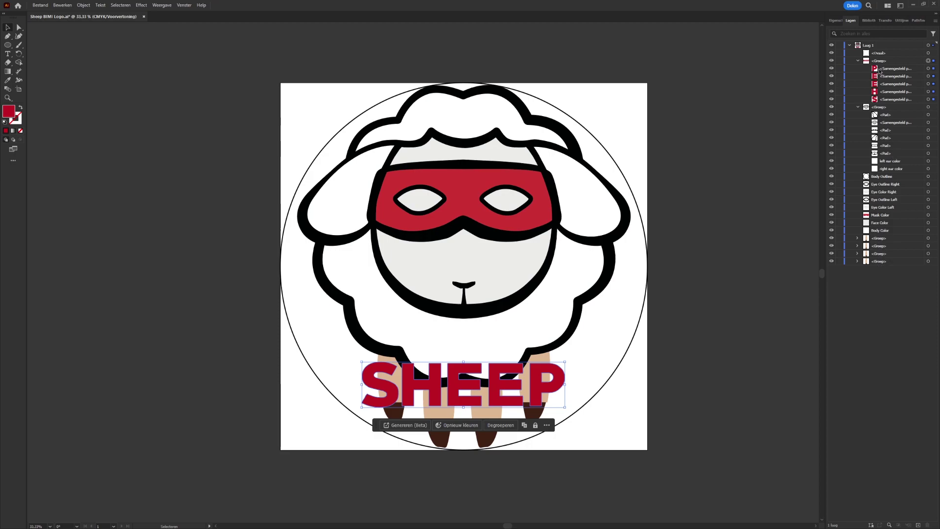
left_click_drag(880, 70, 860, 49)
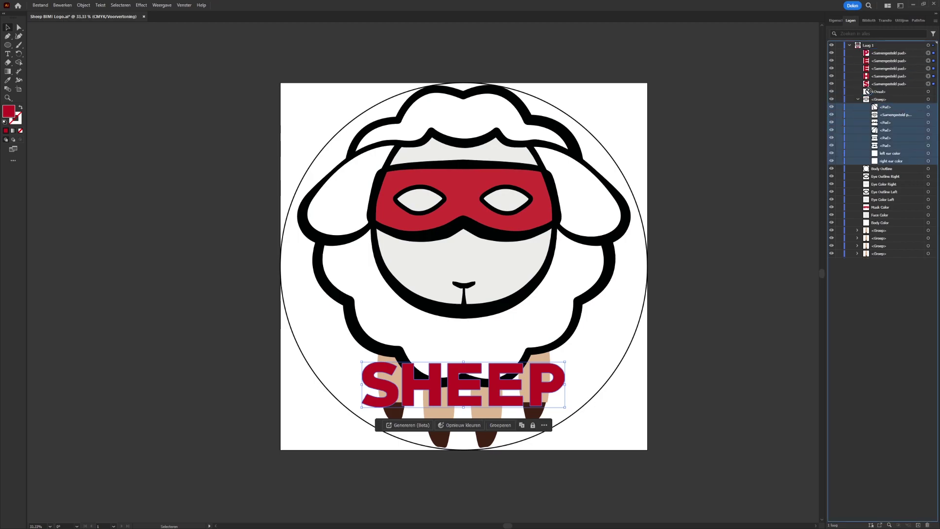
left_click_drag(868, 92, 868, 92)
Drag the paths of the next two groups out so those groups disappear
left_click(857, 223)
left_click(885, 230)
left_click(885, 238, "shift")
left_click_drag(885, 238, 870, 221)
left_click(858, 238)
left_click(885, 245)
left_click(885, 254, "shift")
left_click_drag(885, 254, 869, 236)
Pull the paths of the two remaining leg groups out into the flat layer
left_click(857, 253)
left_click(885, 261)
left_click(880, 269, "shift")
left_click_drag(880, 269, 869, 251)
left_click(857, 268)
left_click(885, 277)
left_click(885, 285, "shift")
left_click_drag(885, 285, 868, 267)
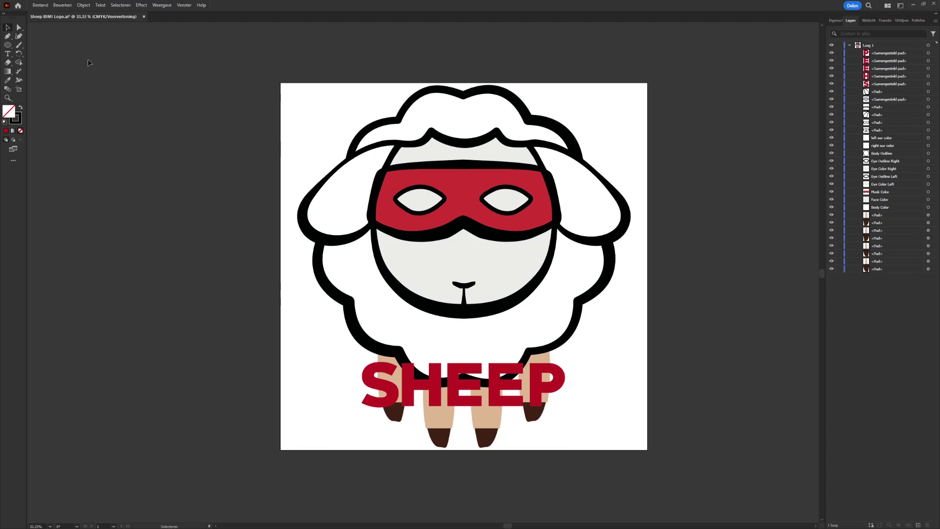
Save the artwork as an SVG file named Sheep BIMI Logo.svg
left_click(41, 5)
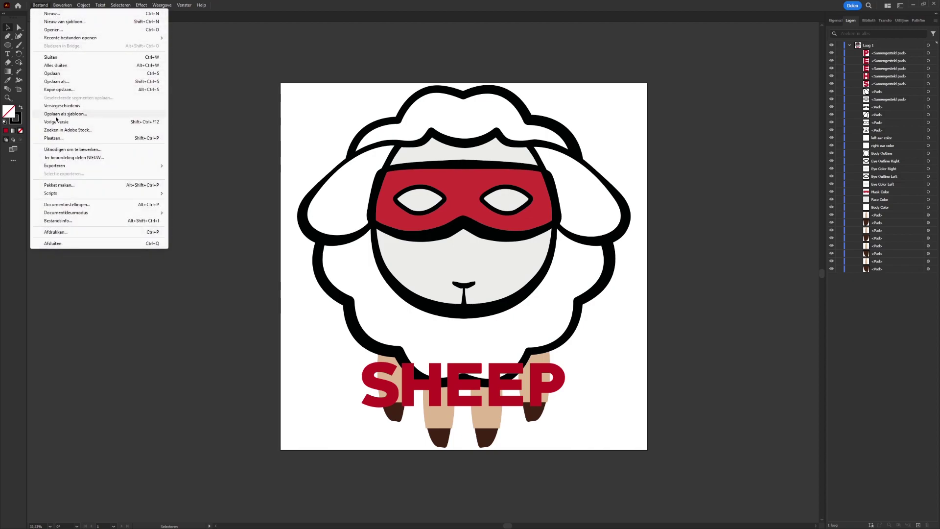
mouse_move(63, 166)
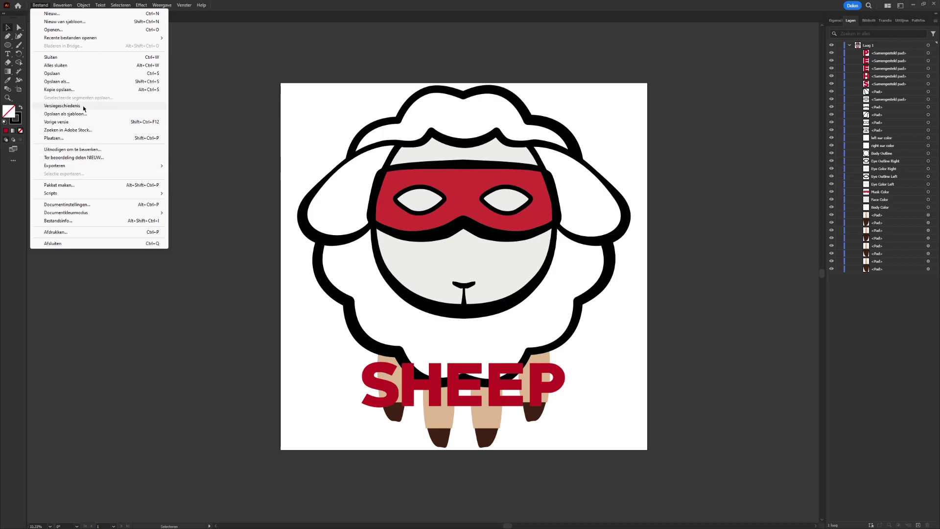
left_click(82, 82)
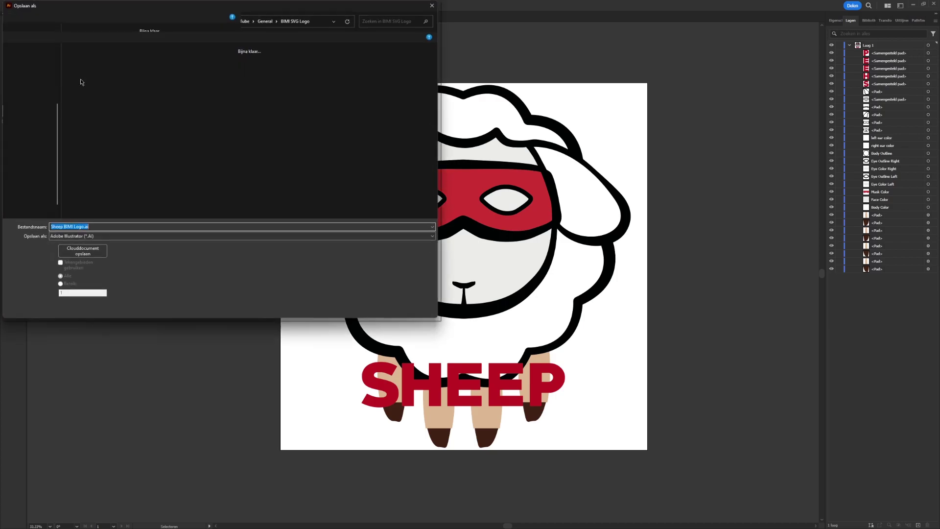
left_click(121, 236)
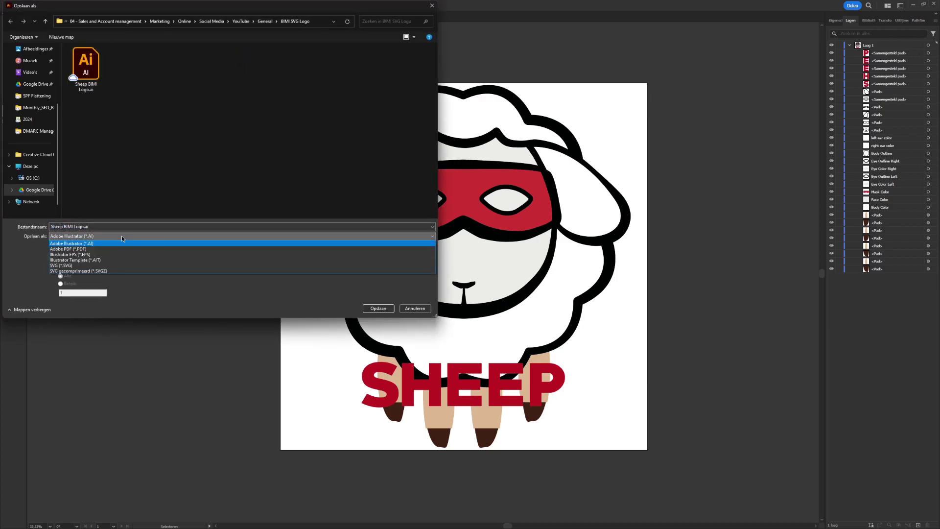
left_click(76, 267)
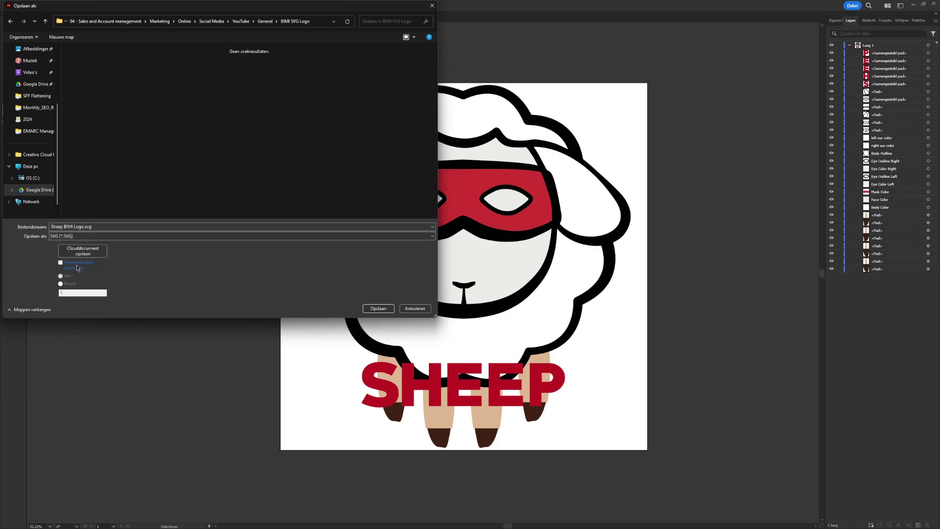
left_click(378, 308)
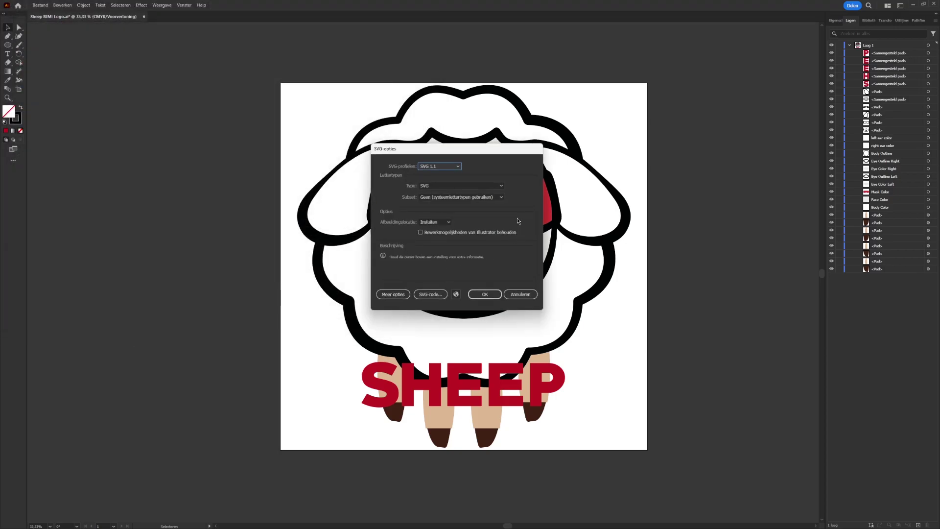
Set the SVG profile to SVG Tiny 1.2 and Image Location to Behouden, then confirm
left_click(459, 167)
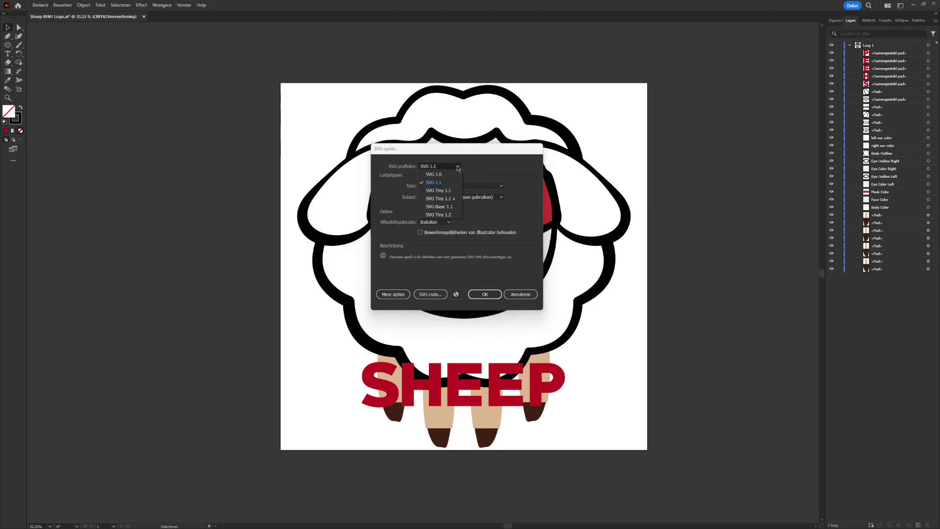
left_click(447, 215)
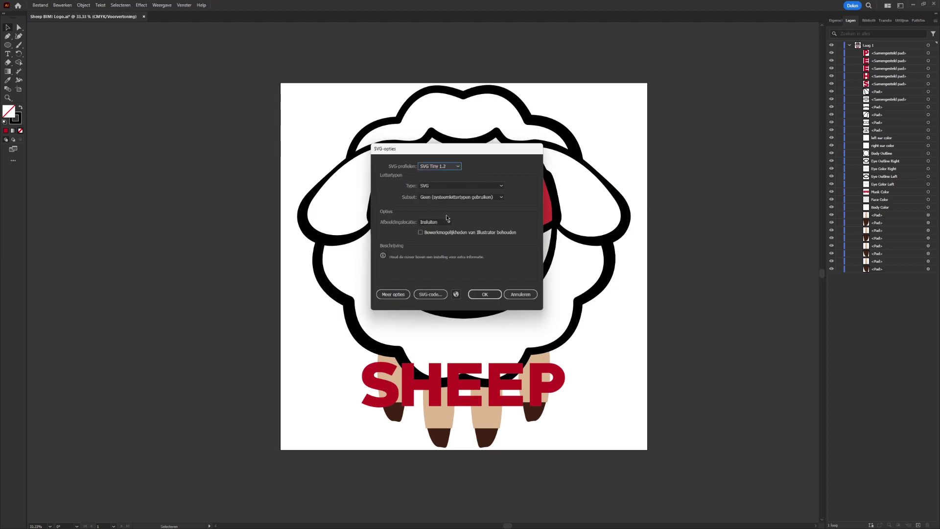
left_click(446, 221)
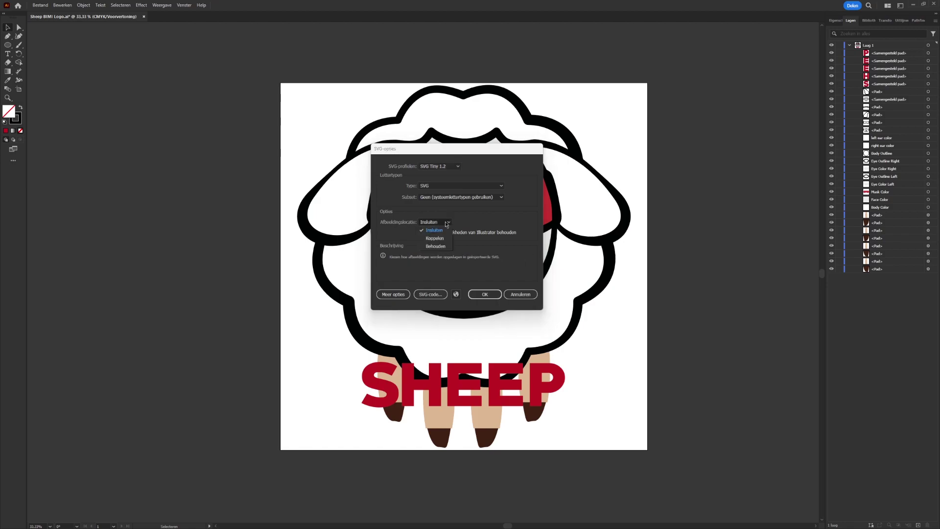
left_click(435, 246)
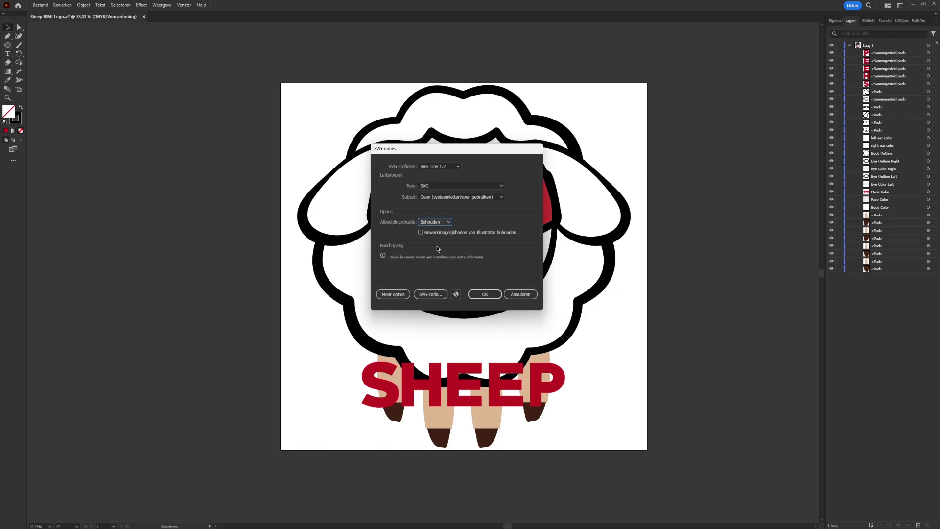
left_click(485, 294)
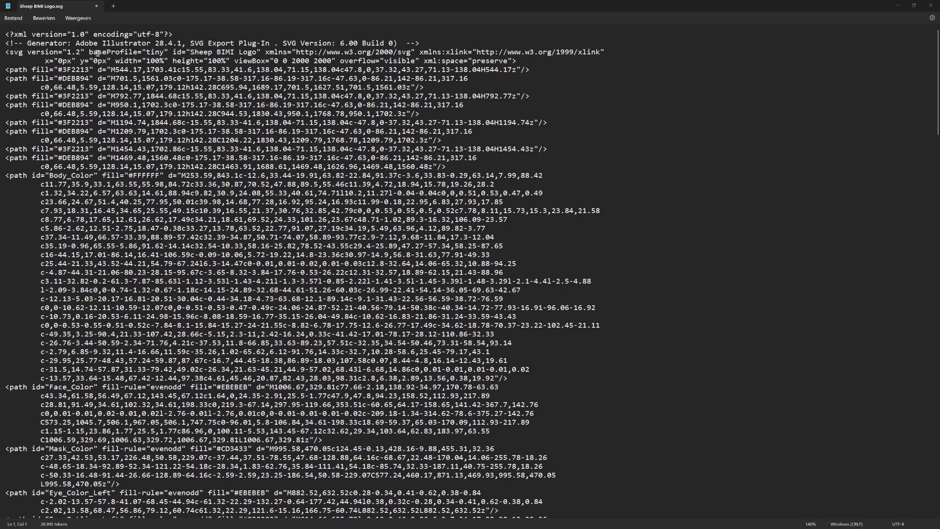
Change baseProfile to tiny-ps and delete the x="0px" y="0px" attributes
left_click_drag(89, 52, 168, 53)
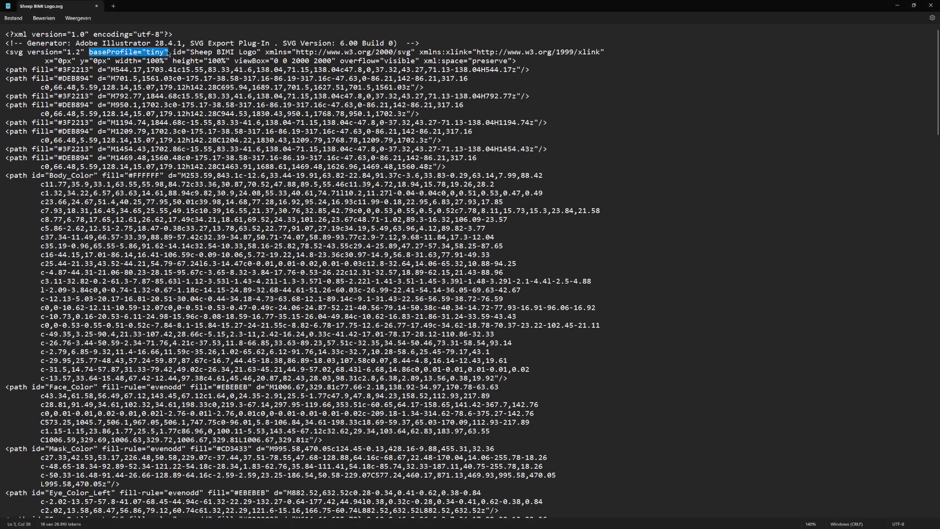
left_click(165, 54)
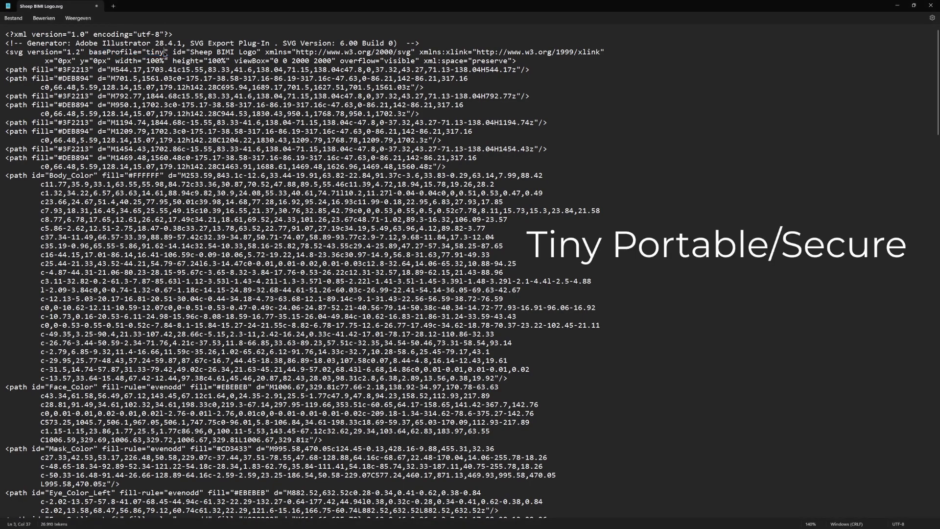
type("-ps")
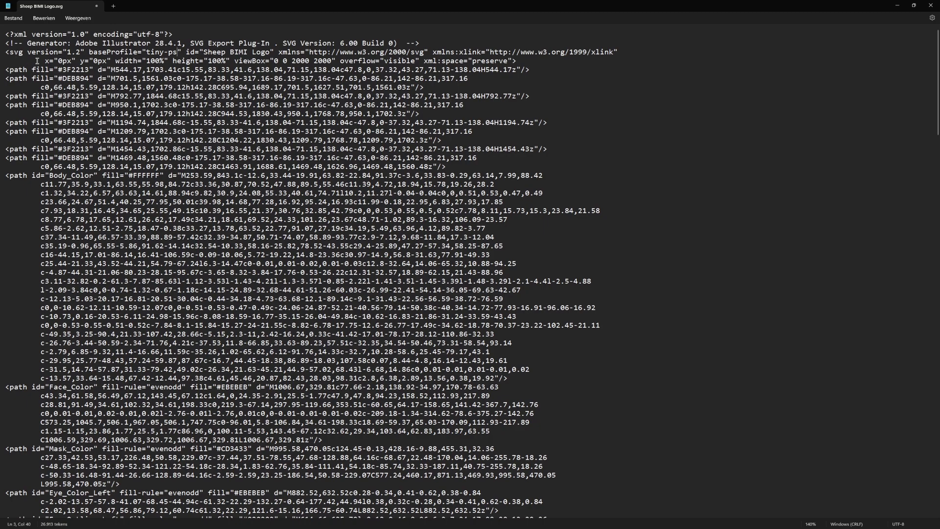
left_click_drag(44, 61, 115, 65)
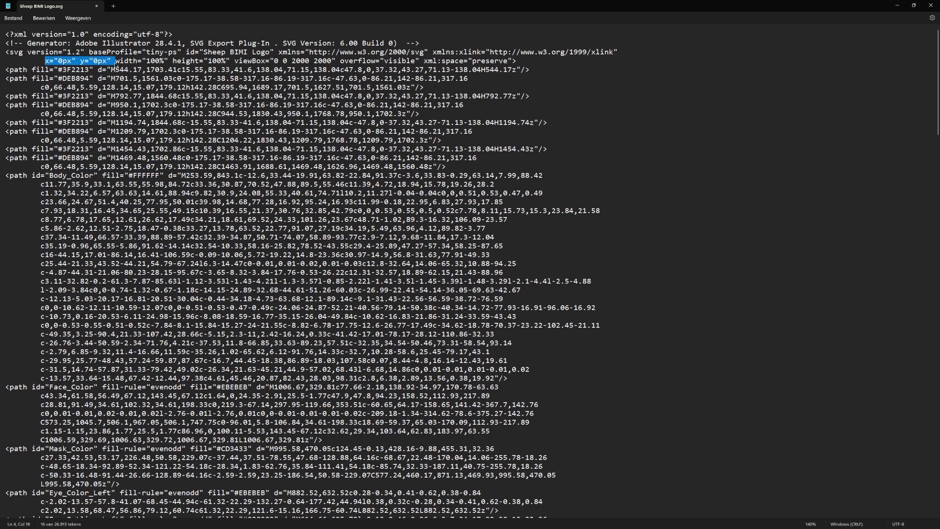
key("Delete")
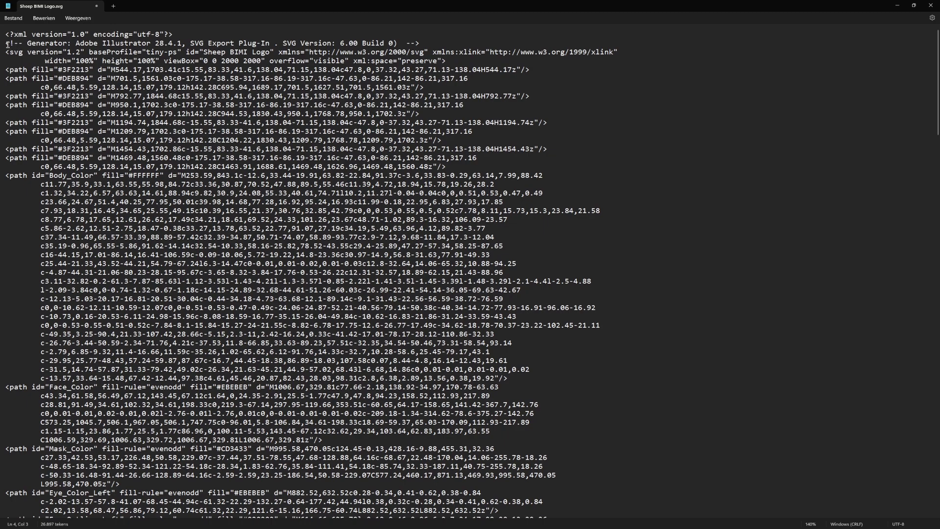
Delete the Illustrator generator comment and add an empty line after the svg tag
left_click_drag(7, 43, 422, 48)
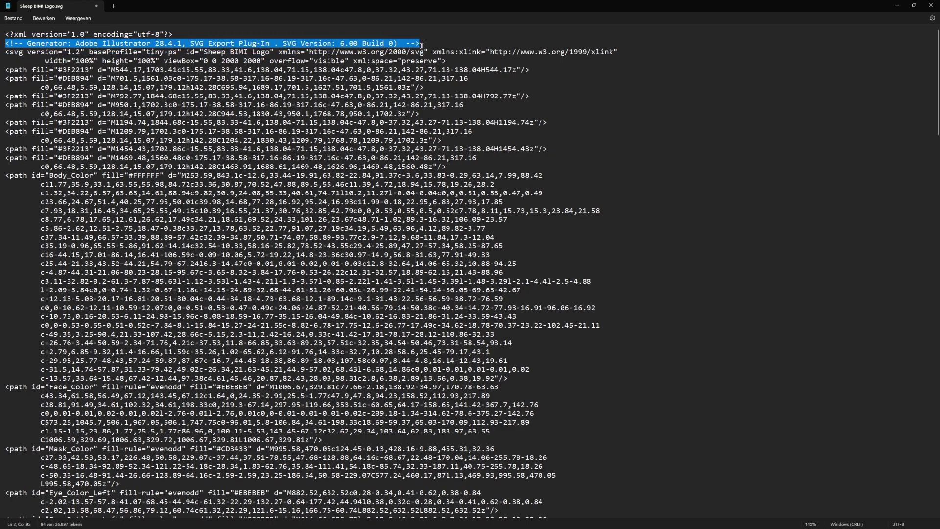
key("Delete")
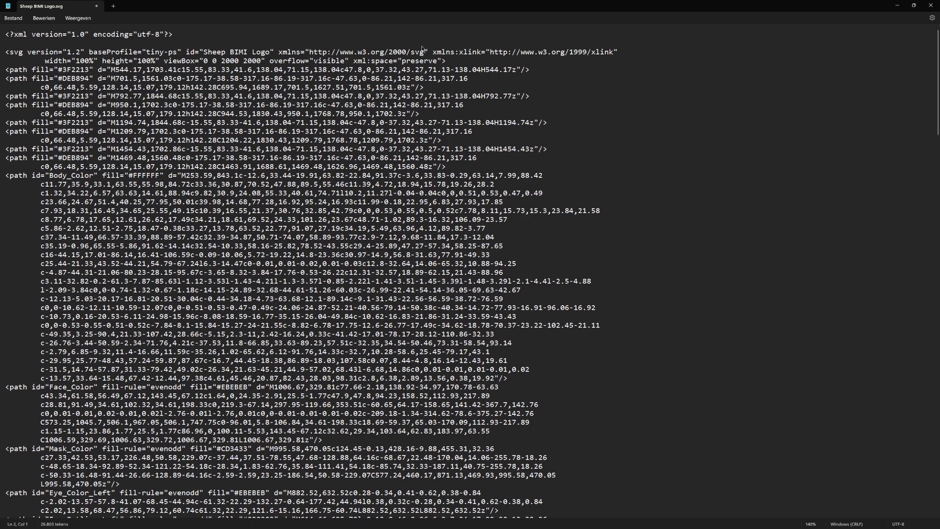
left_click(447, 61)
key("Return")
Type <title>DMARC Advisor</title> on the new line, then highlight the xmlns and width/height attributes
type("<ti")
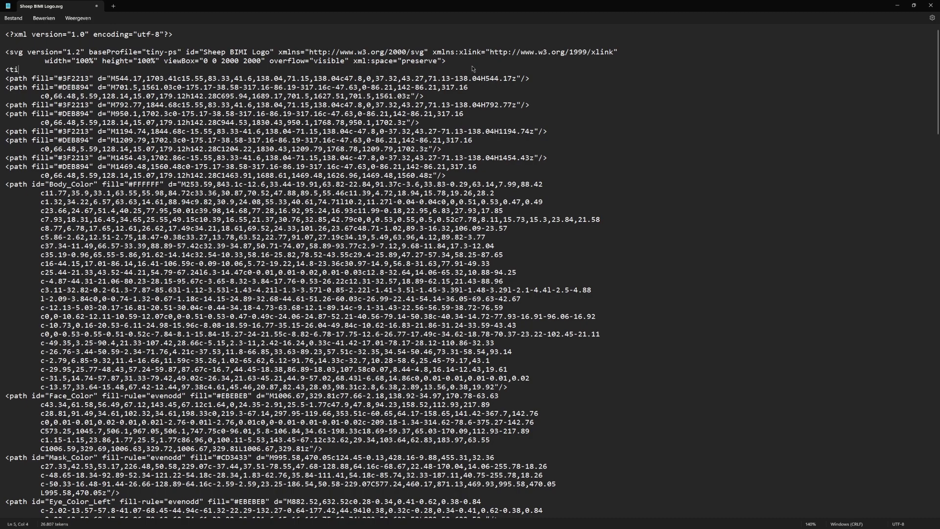
type("tle>DMARC Advisor</title>")
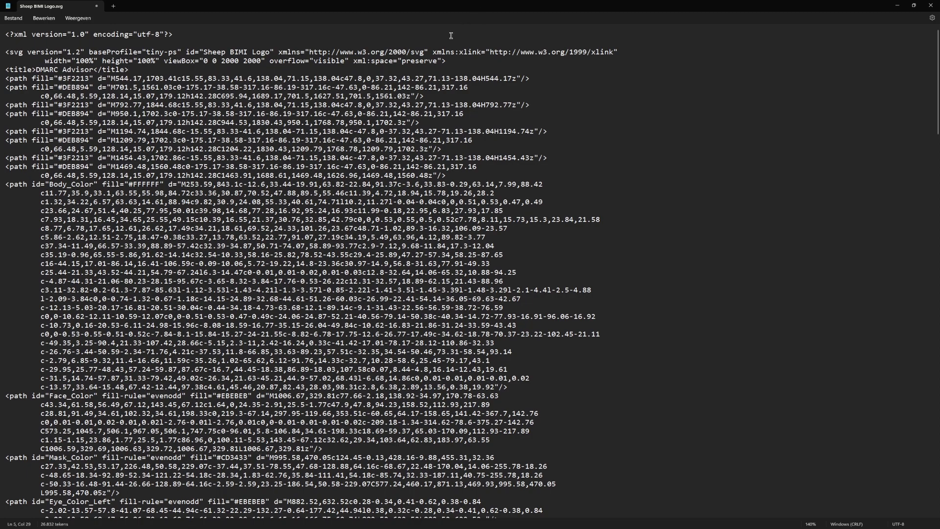
left_click_drag(278, 52, 618, 55)
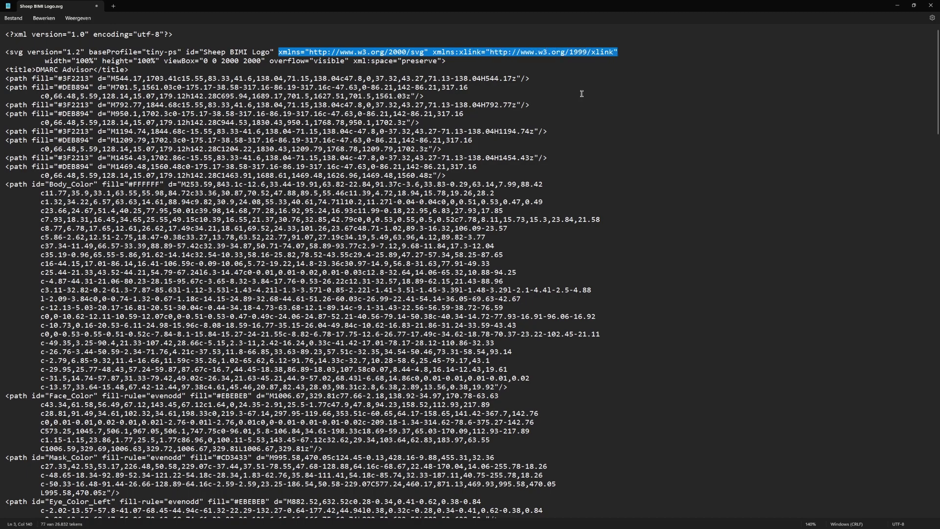
left_click(667, 148)
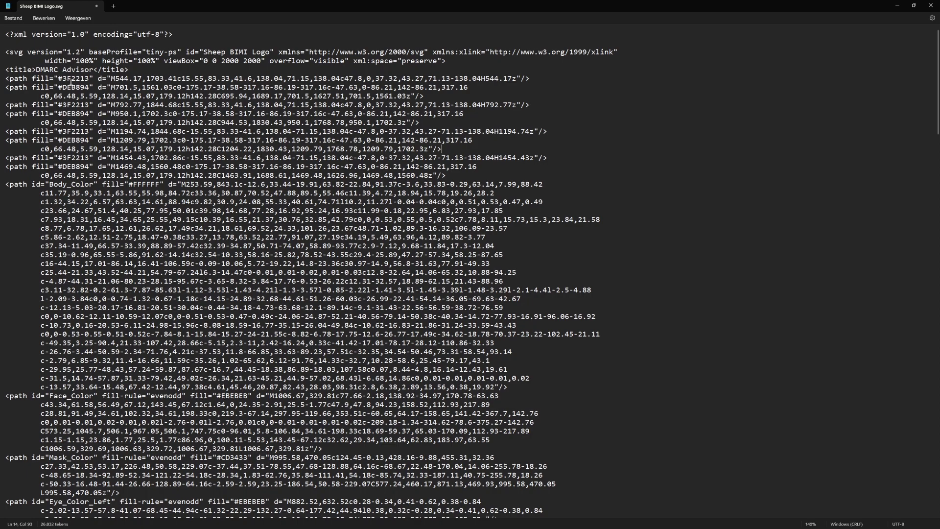
left_click_drag(45, 60, 160, 64)
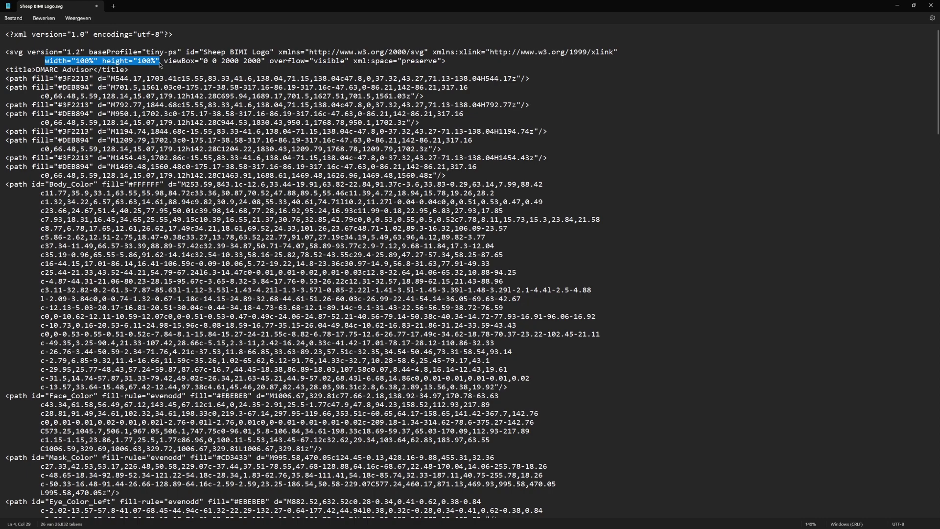
Replace the 100% width and height values with 96
left_click(105, 62)
key("Left")
key("Left")
key("BackSpace")
key("BackSpace")
key("BackSpace")
key("BackSpace")
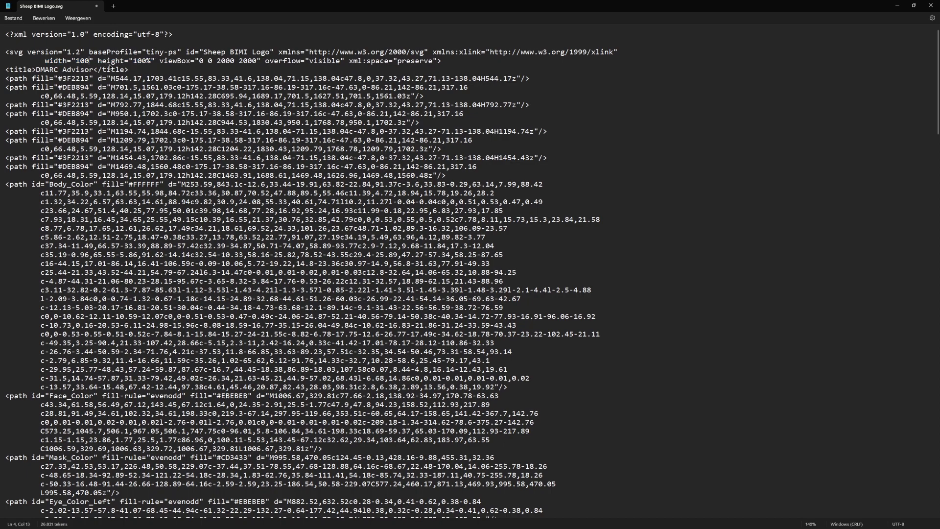
type("96")
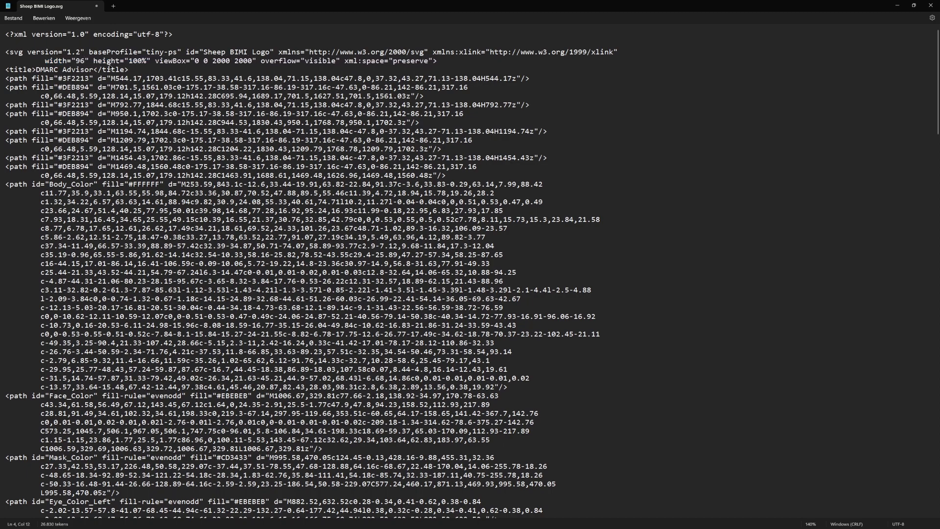
left_click_drag(144, 60, 130, 62)
type("96")
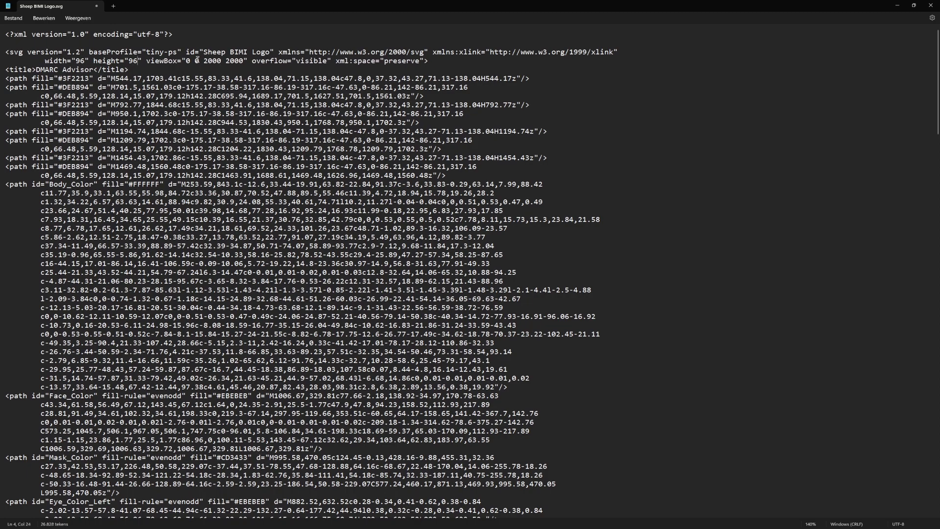
Highlight parts of the viewBox value, then save the edited SVG file
left_click_drag(146, 61, 248, 64)
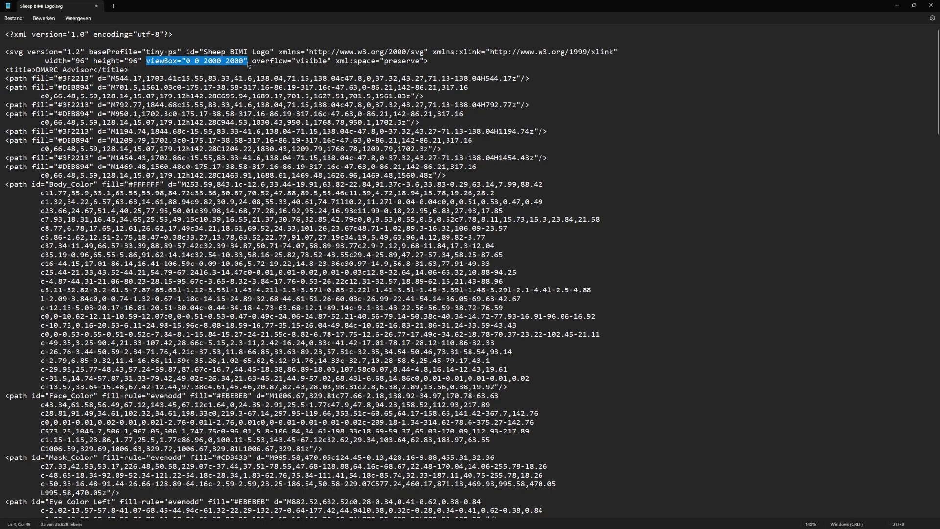
left_click(248, 65)
left_click_drag(221, 64, 224, 64)
left_click(200, 63)
left_click(191, 64)
left_click_drag(191, 64, 194, 64)
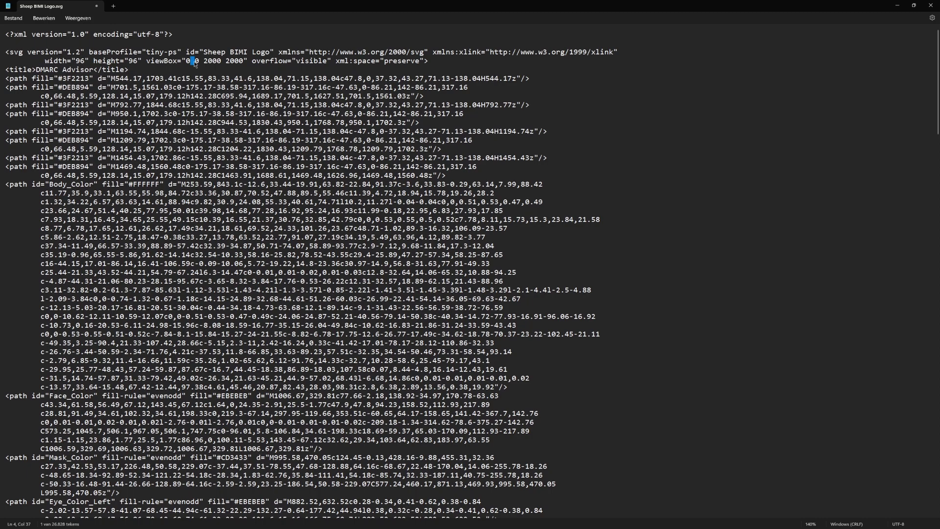
left_click(19, 20)
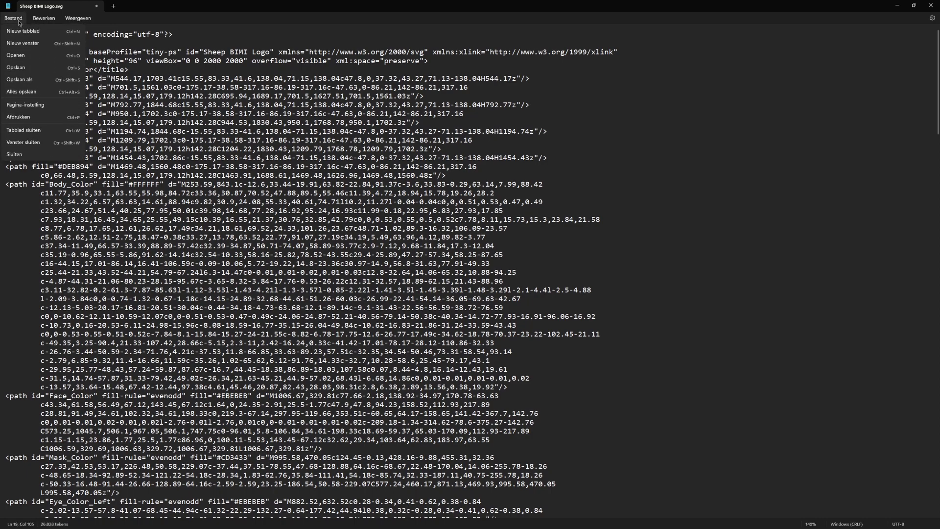
left_click(27, 68)
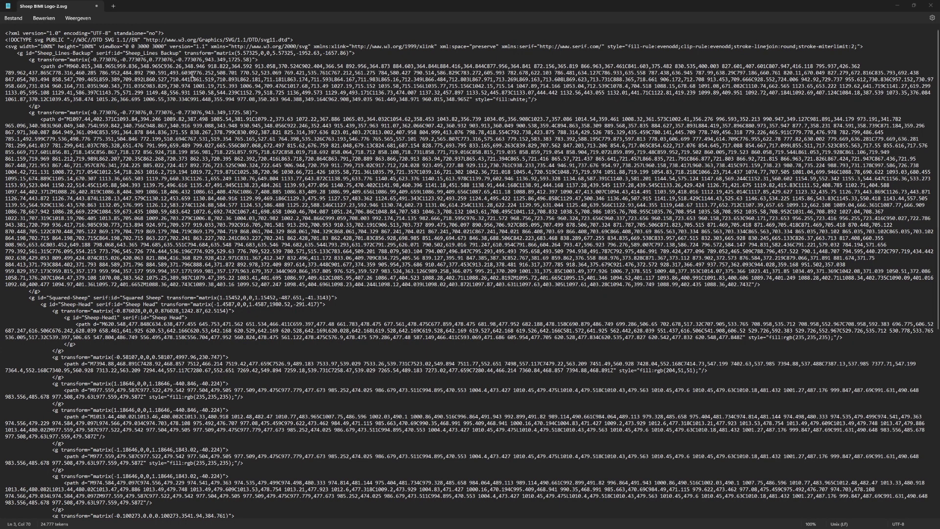
Change version 1.1 to 1.2 and paste baseProfile="tiny-ps" before xmlns
left_click(205, 46)
key("BackSpace")
type("2")
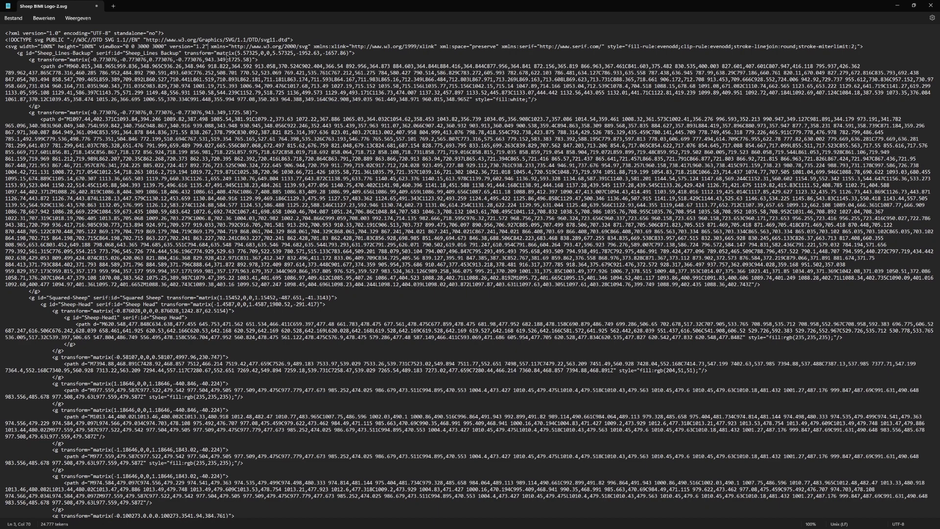
type("baseProfile=\"tiny-ps\"")
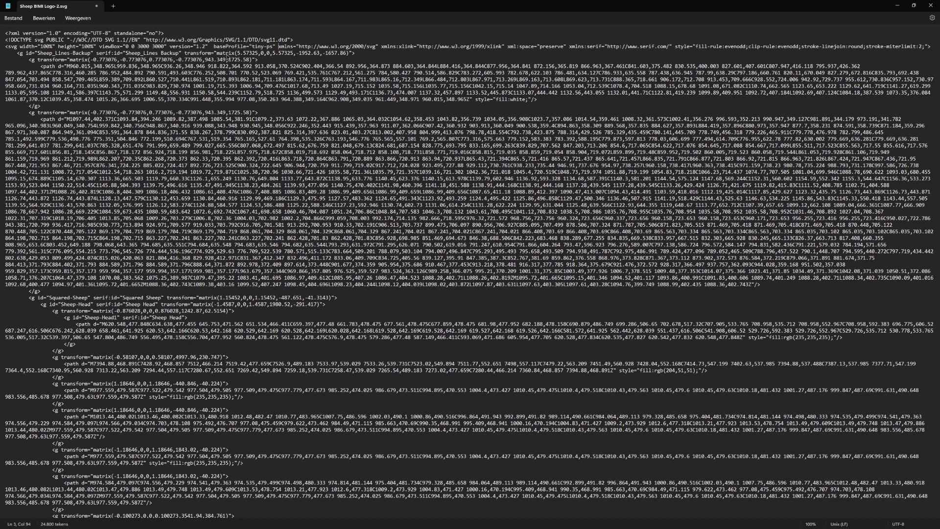
double_click(233, 46)
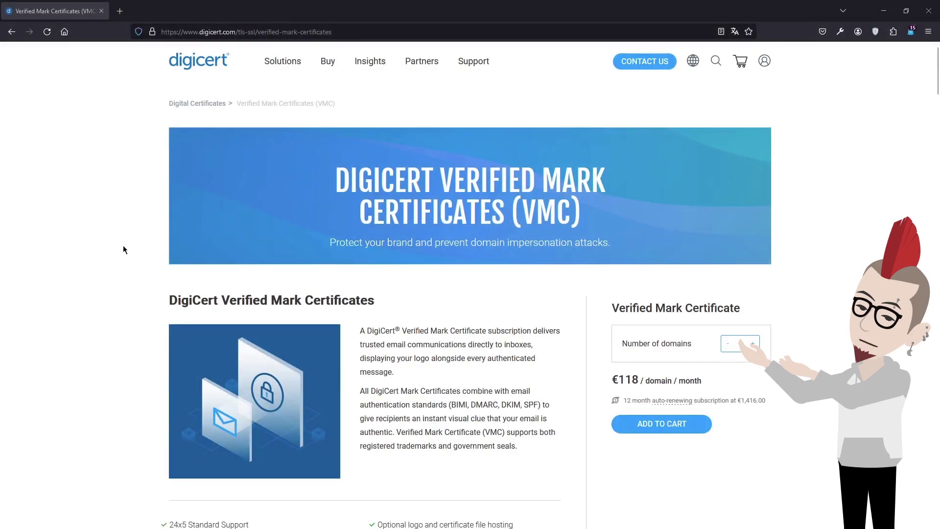
Scroll the DigiCert VMC page past the pricing box to the FEATURES section
scroll(122, 245, "down", 1)
scroll(122, 245, "down", 4)
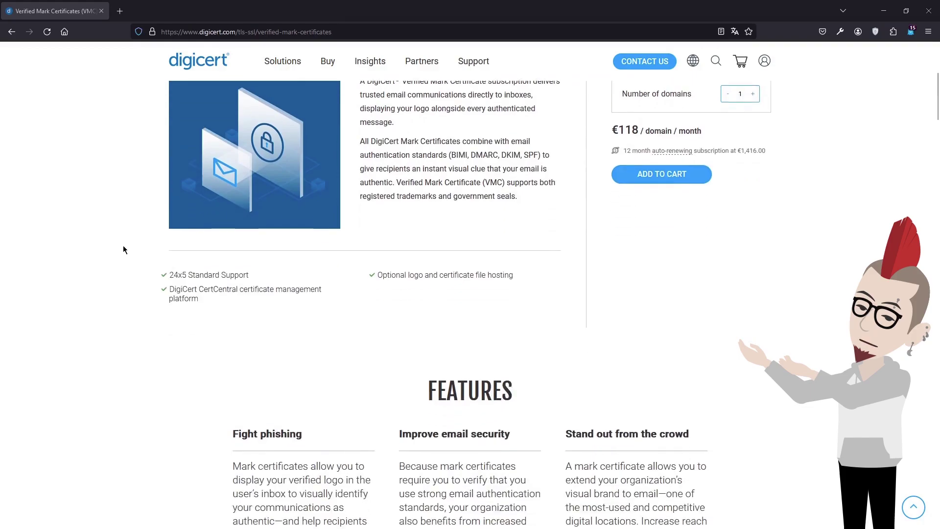
scroll(123, 250, "down", 3)
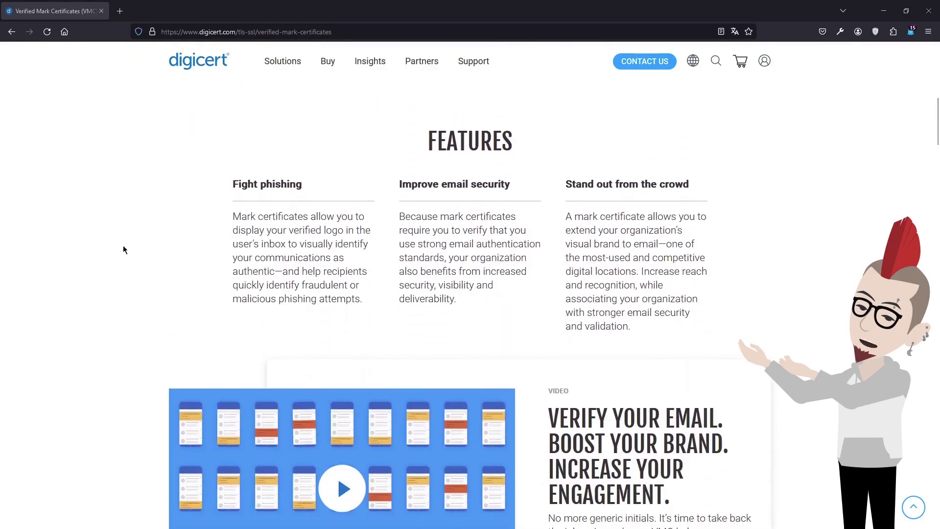